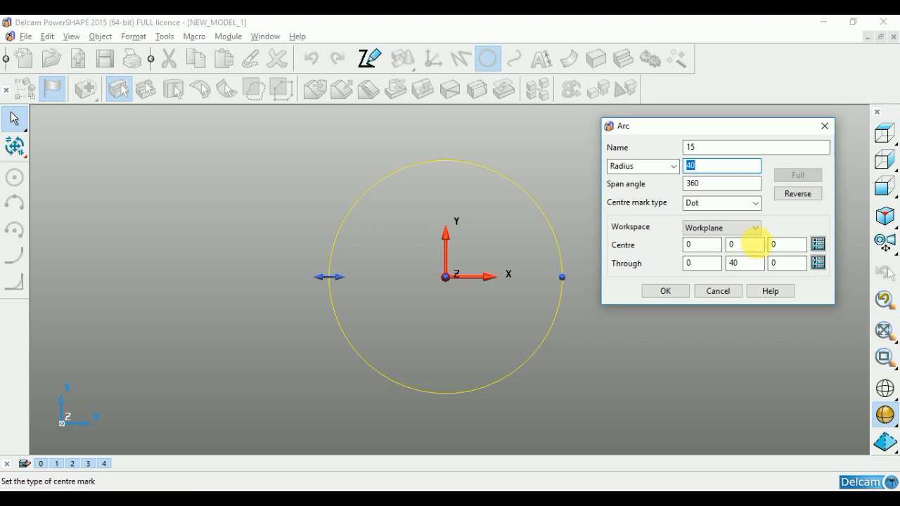
# - Accept the circle of radius 40 at the origin and extrude it into a solid cylinder 100 long
pyautogui.click(676, 291)
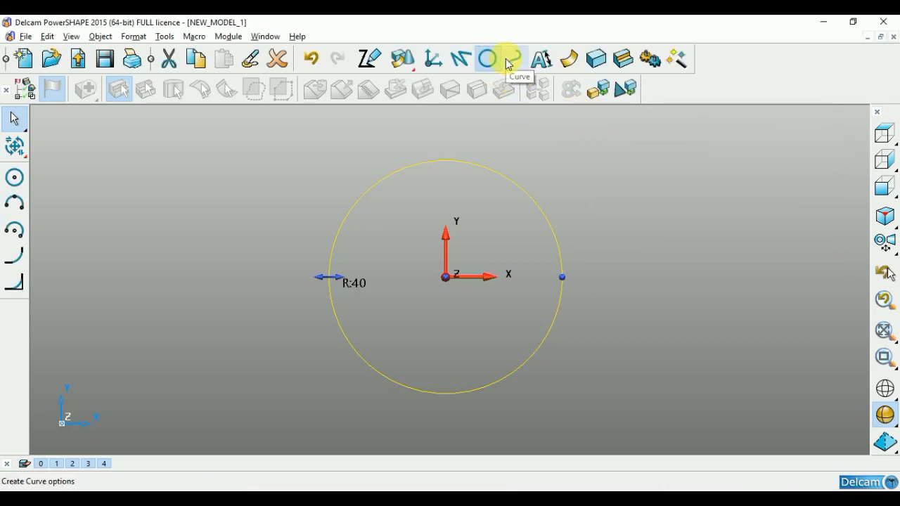
pyautogui.click(595, 59)
pyautogui.click(23, 225)
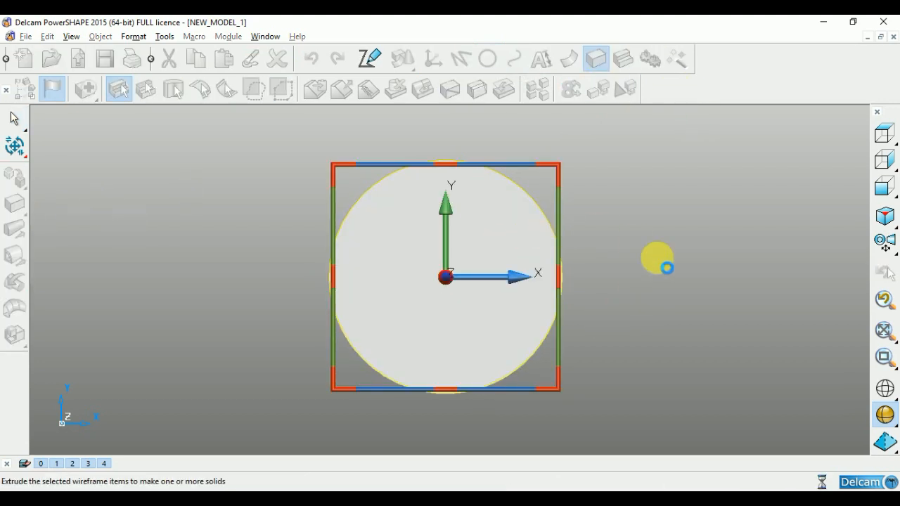
pyautogui.click(681, 249)
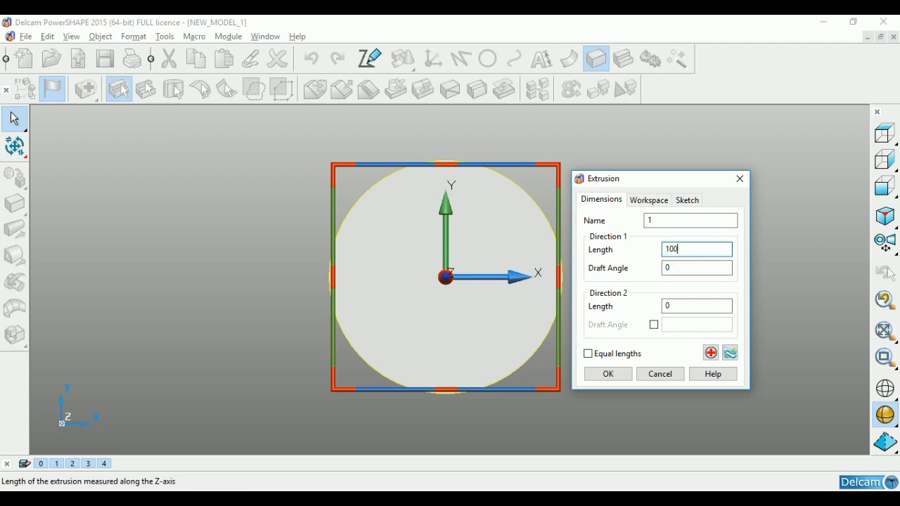
pyautogui.click(608, 373)
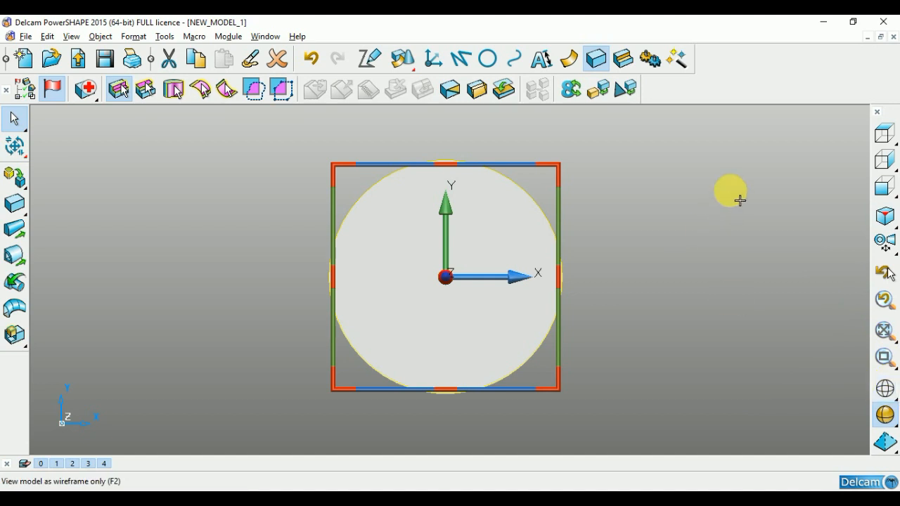
# - Place a helix at the workplane origin in the centre of the cylinder's base
pyautogui.click(885, 216)
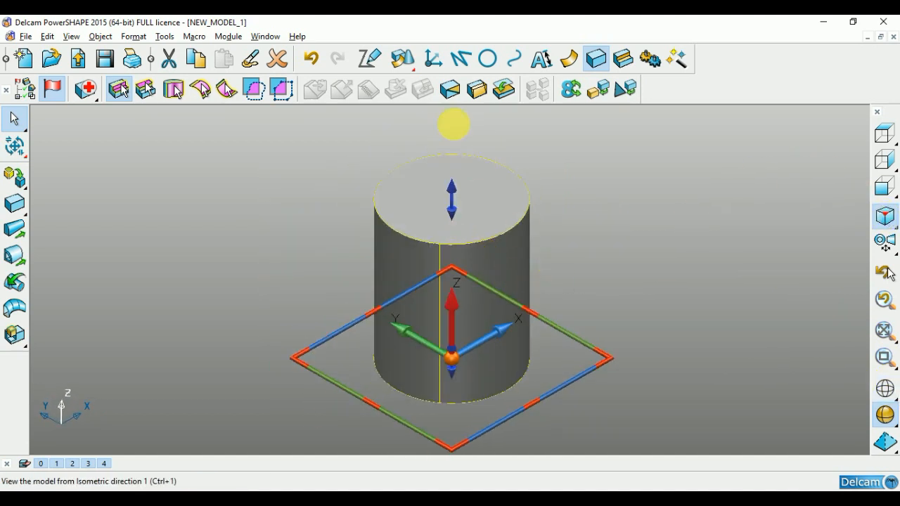
pyautogui.click(514, 59)
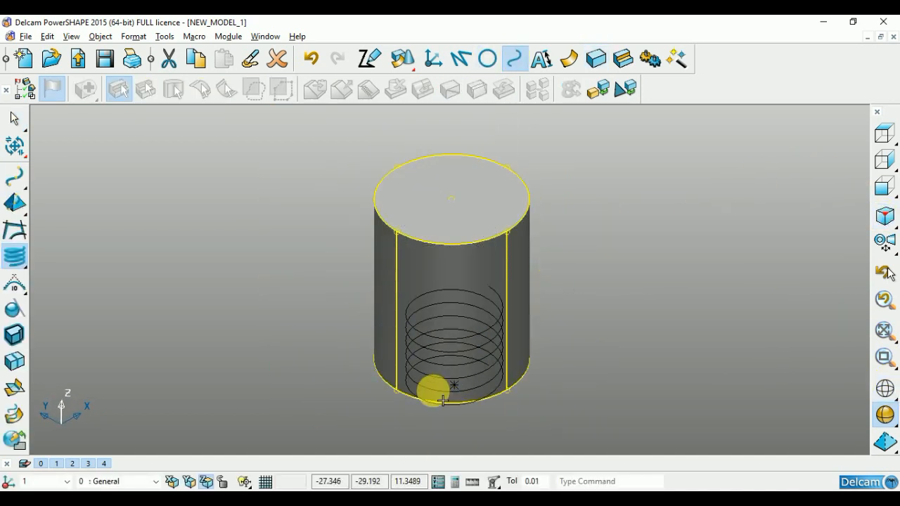
pyautogui.moveTo(14, 259)
pyautogui.click(94, 261)
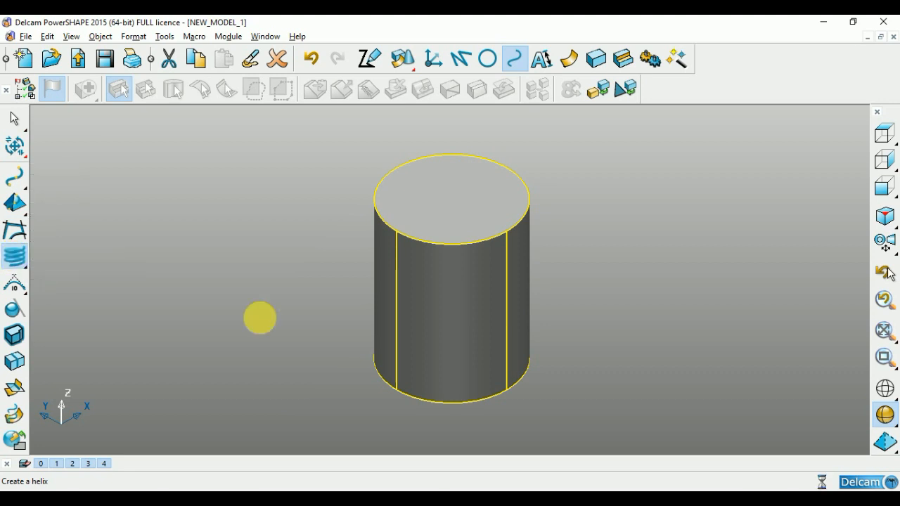
pyautogui.moveTo(458, 359); pyautogui.dragTo(487, 242, button='middle')
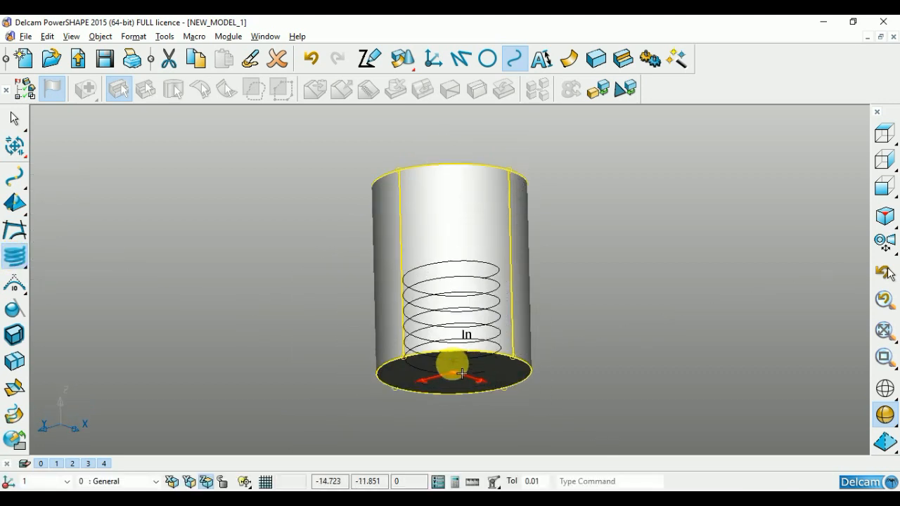
pyautogui.click(461, 380)
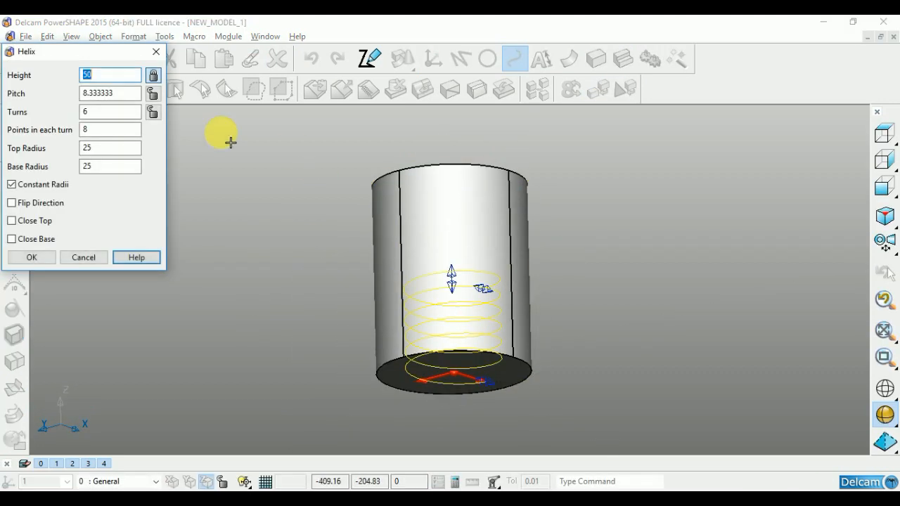
# - Define the helix with height 105, pitch 210, 0.5 turns and a constant radius of 40
pyautogui.write('1')
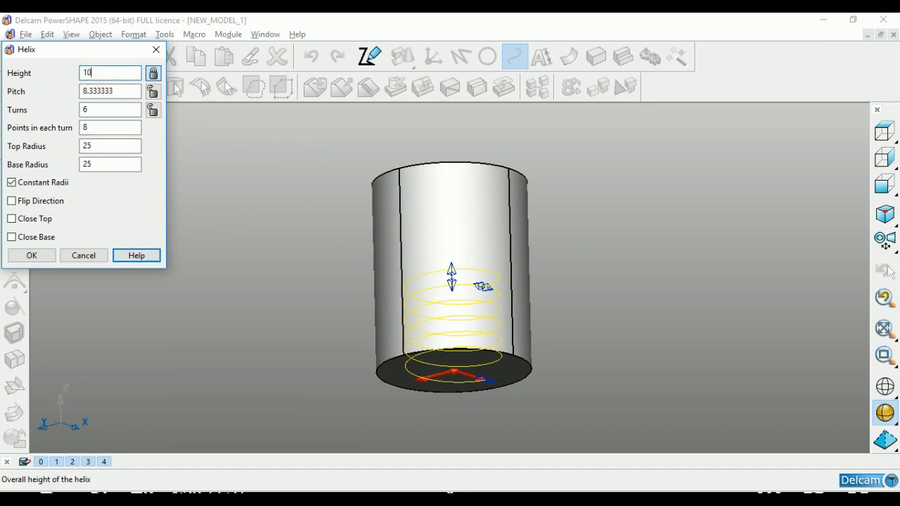
pyautogui.write('05')
pyautogui.press('Tab')
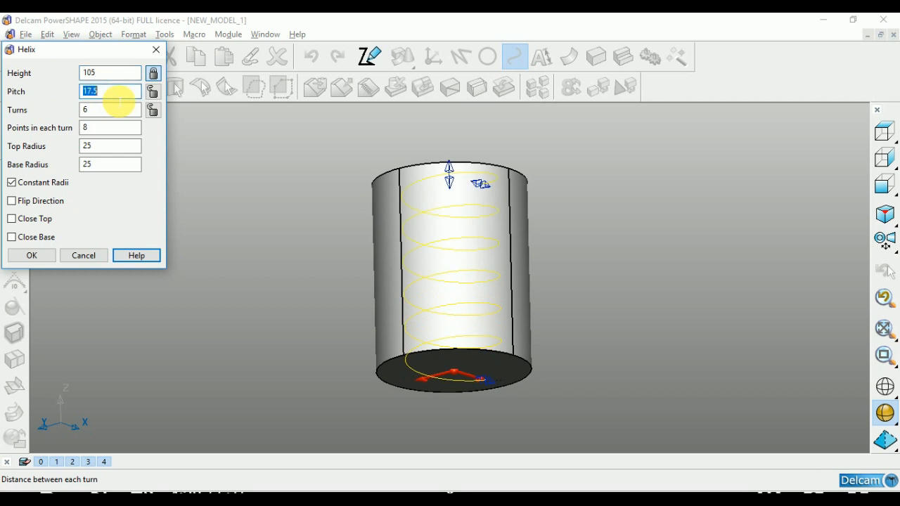
pyautogui.moveTo(328, 167); pyautogui.dragTo(448, 228, button='middle')
pyautogui.doubleClick(118, 91)
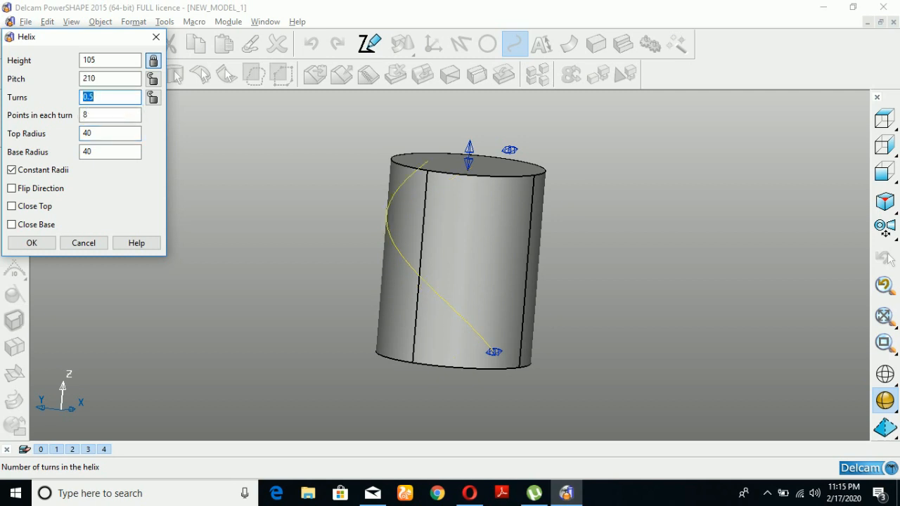
pyautogui.click(46, 246)
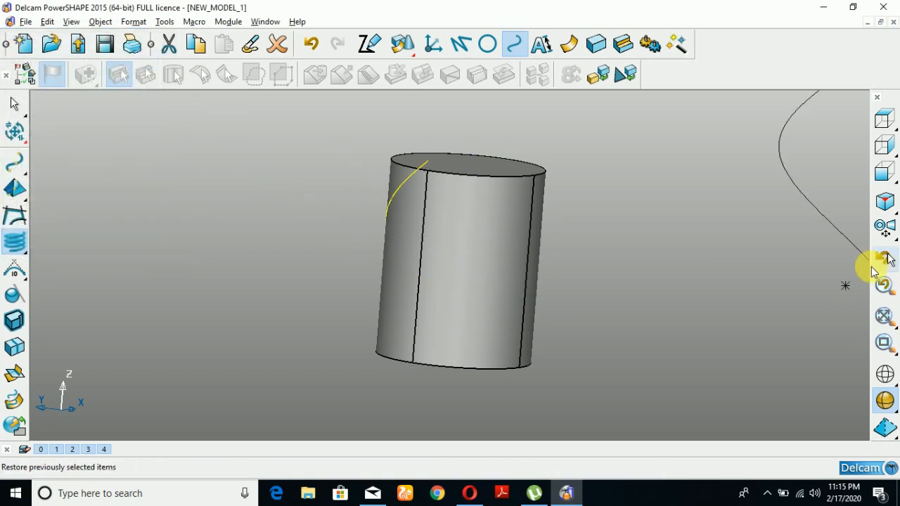
# - Draw a straight line on the cylinder's base from the origin along the X axis, extending past the cylinder's edge
pyautogui.rightClick(773, 221)
pyautogui.click(789, 161)
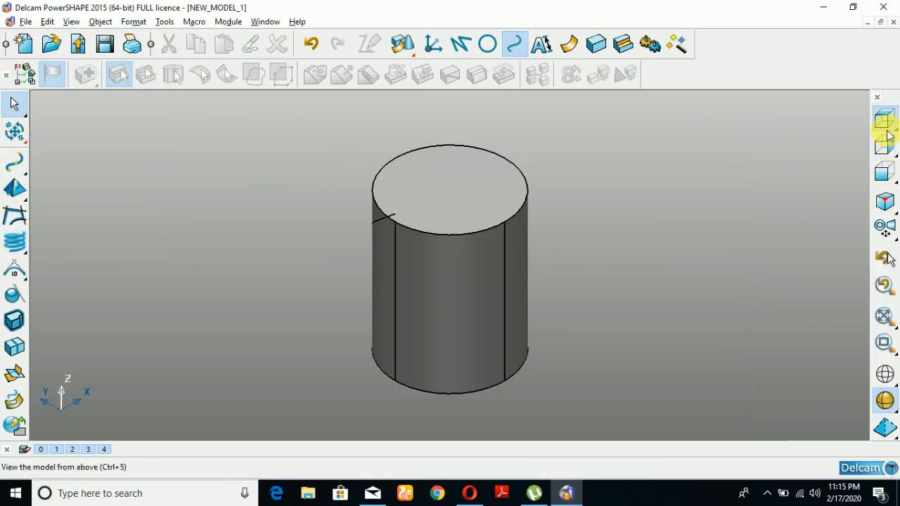
pyautogui.click(887, 134)
pyautogui.click(850, 118)
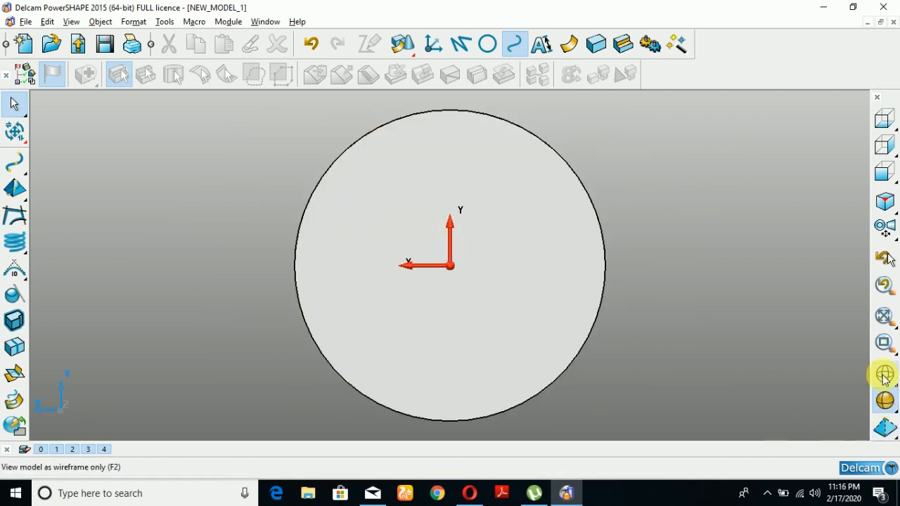
pyautogui.click(461, 43)
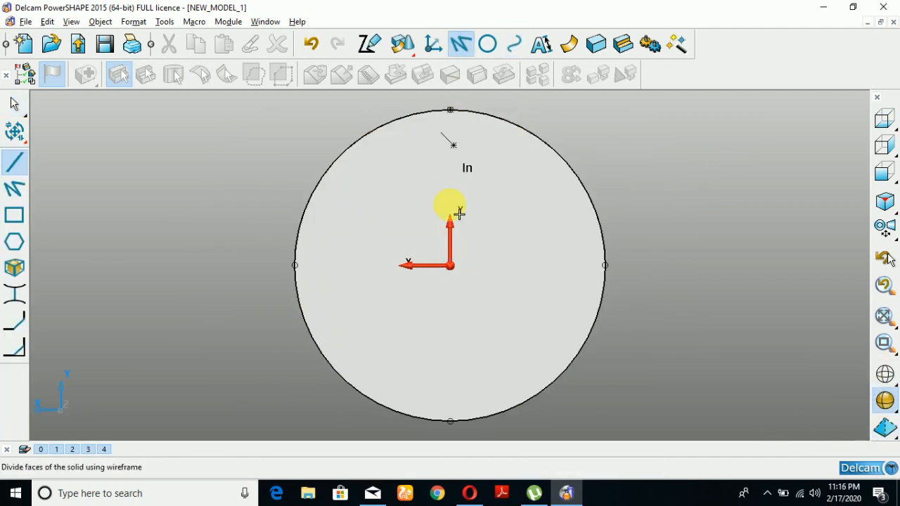
pyautogui.click(456, 267)
pyautogui.click(199, 265)
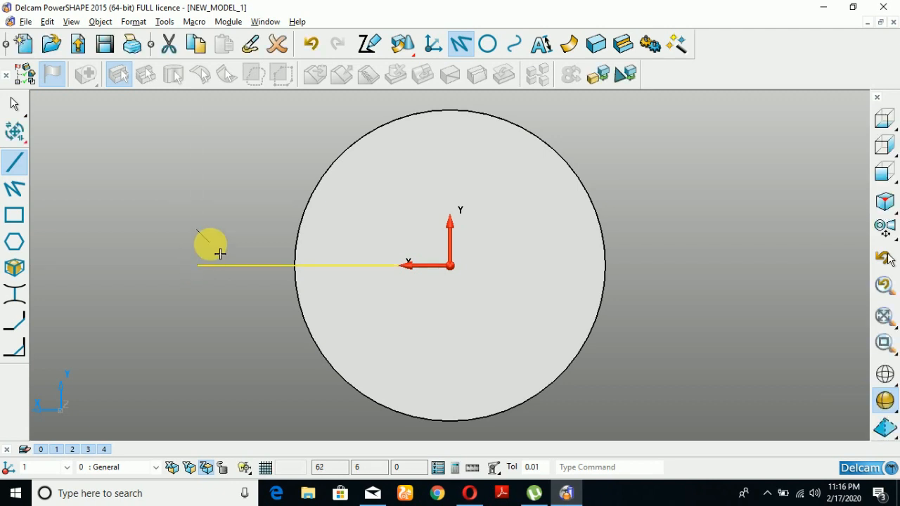
# - Draw a second line from the origin at about 20 degrees to the X axis and mirror a copy in the ZX plane
pyautogui.click(449, 265)
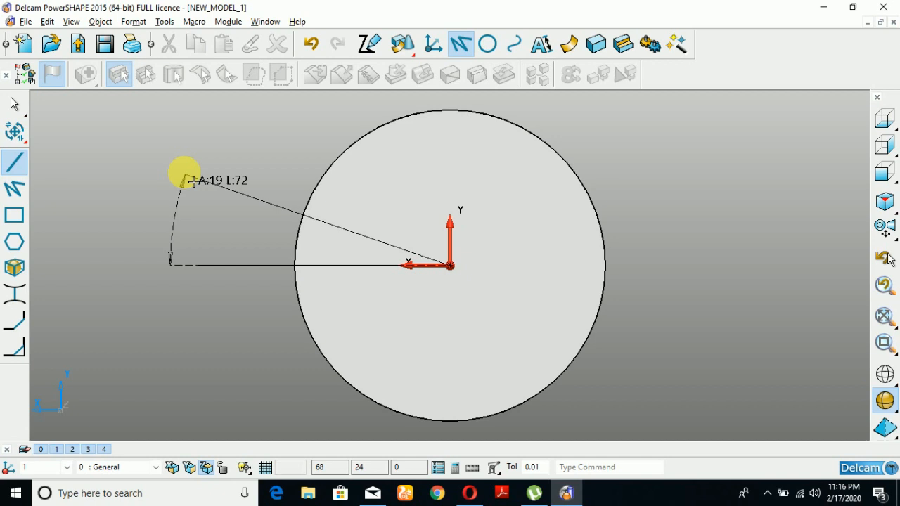
pyautogui.click(194, 173)
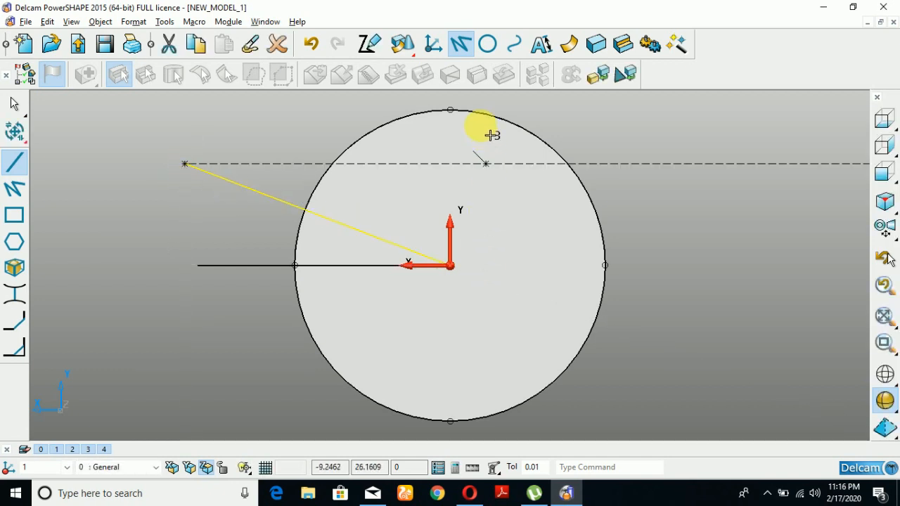
pyautogui.click(14, 131)
pyautogui.click(14, 290)
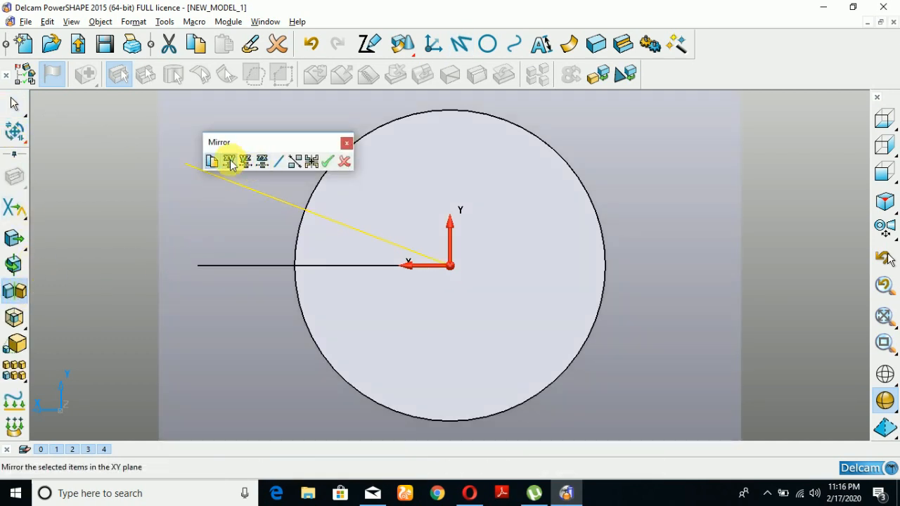
pyautogui.click(261, 164)
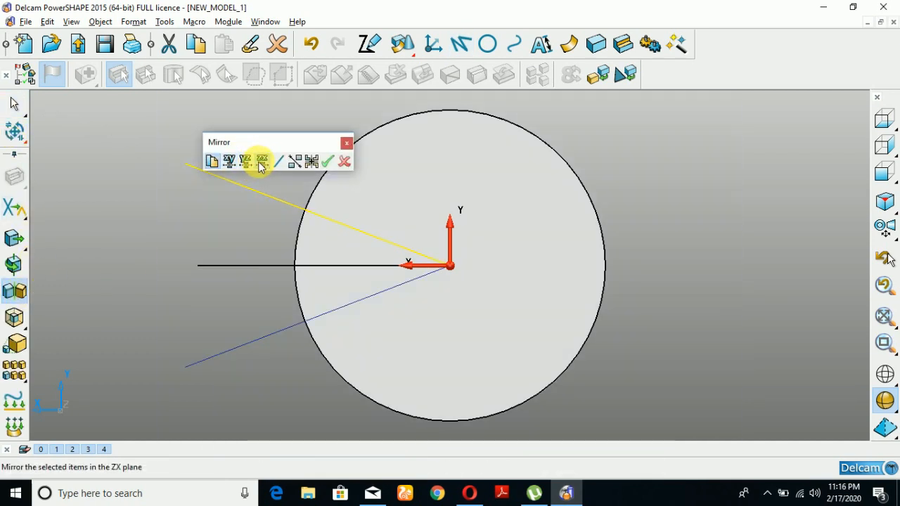
pyautogui.click(328, 162)
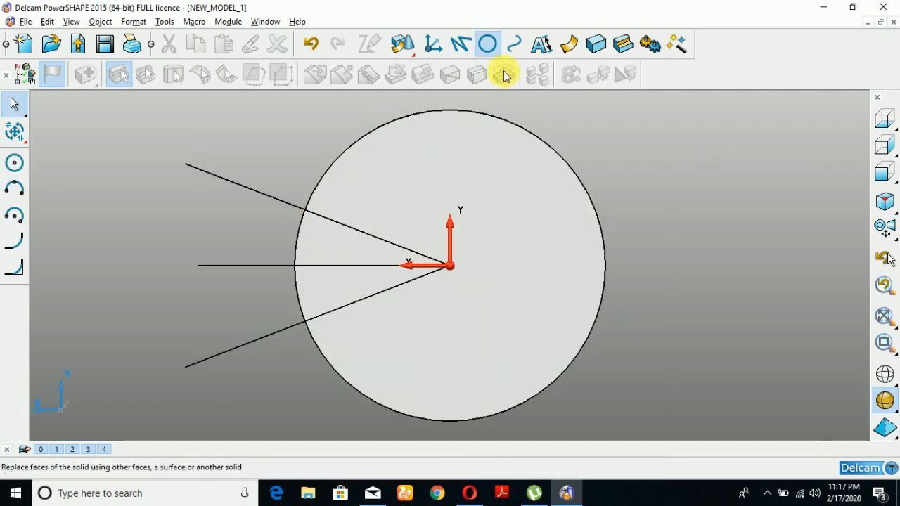
# - Draw a circle centred on the origin and set its radius to 50
pyautogui.click(487, 43)
pyautogui.click(449, 265)
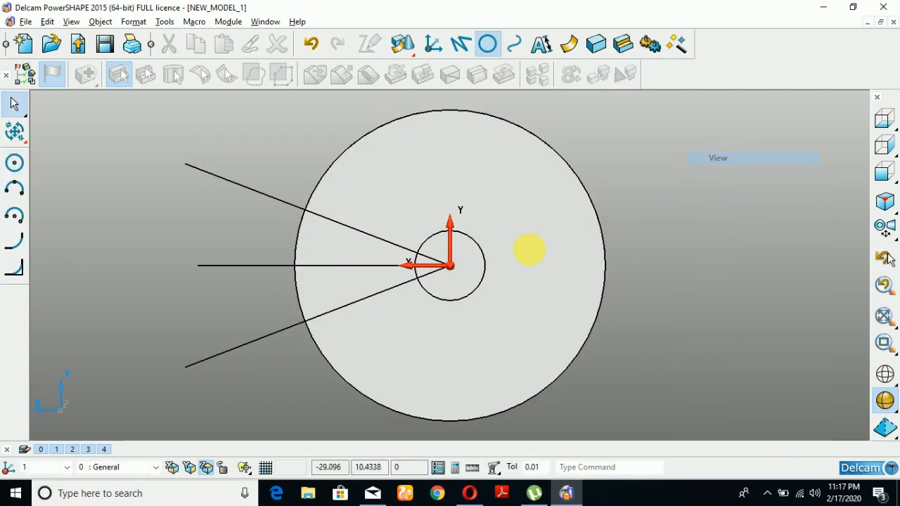
pyautogui.doubleClick(487, 281)
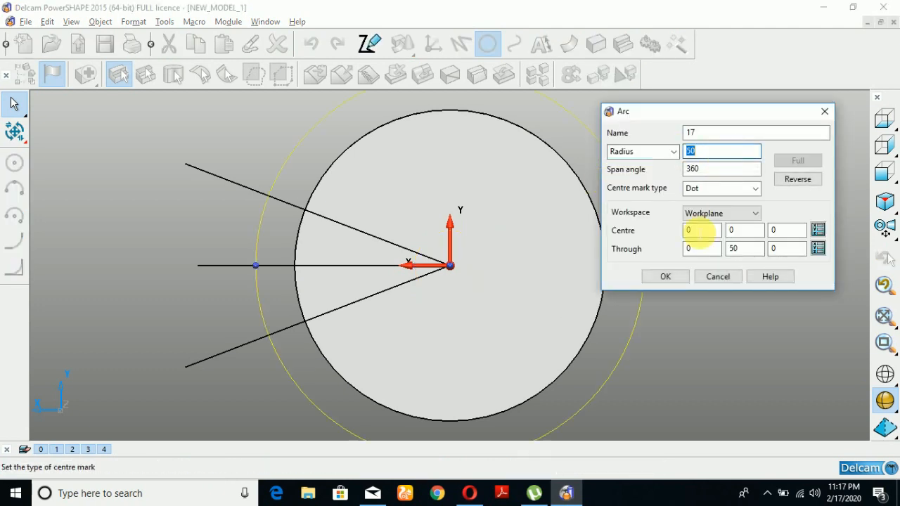
pyautogui.click(666, 277)
# - Add another circle centred on the origin, inside the cylinder's outline, and set its radius to 35
pyautogui.click(448, 266)
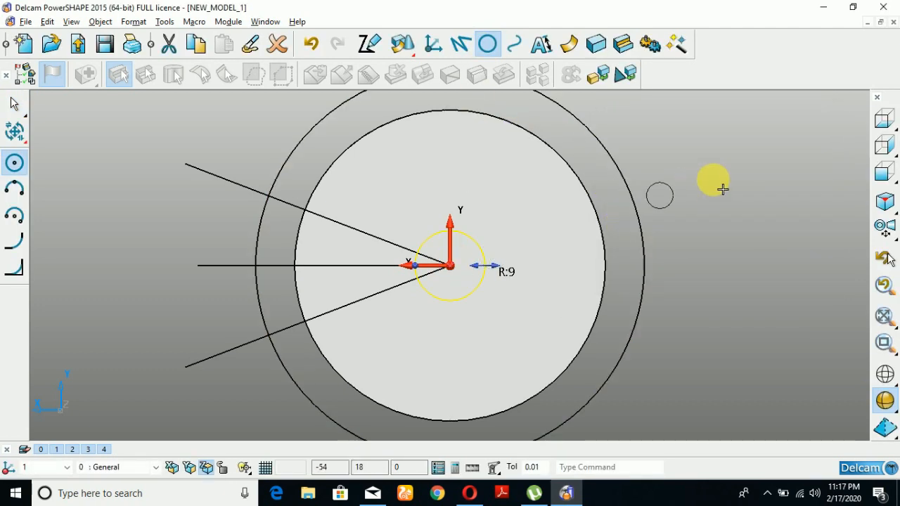
pyautogui.rightClick(714, 180)
pyautogui.click(727, 159)
pyautogui.click(468, 294)
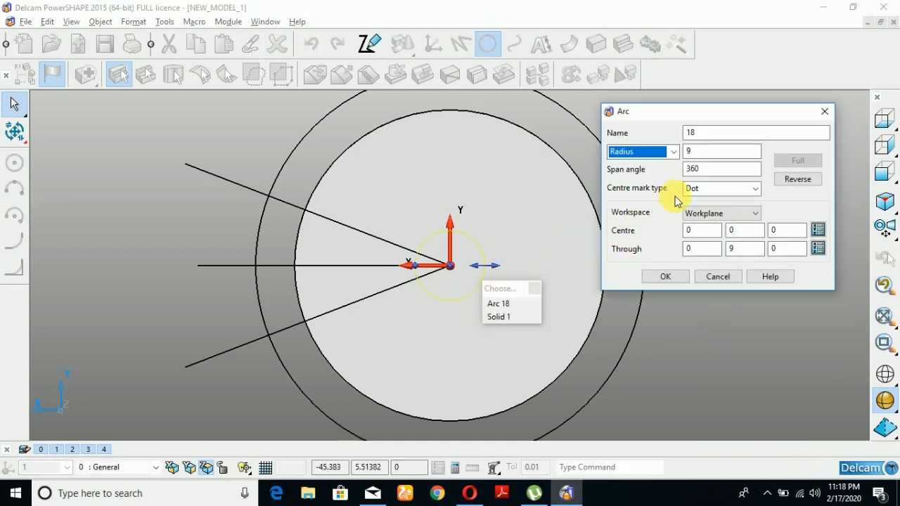
pyautogui.doubleClick(717, 156)
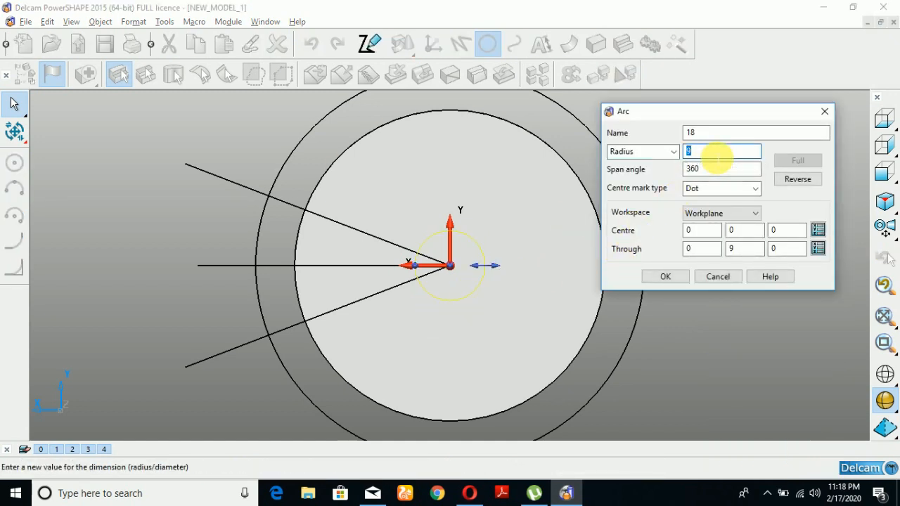
pyautogui.write('30')
pyautogui.press('Return')
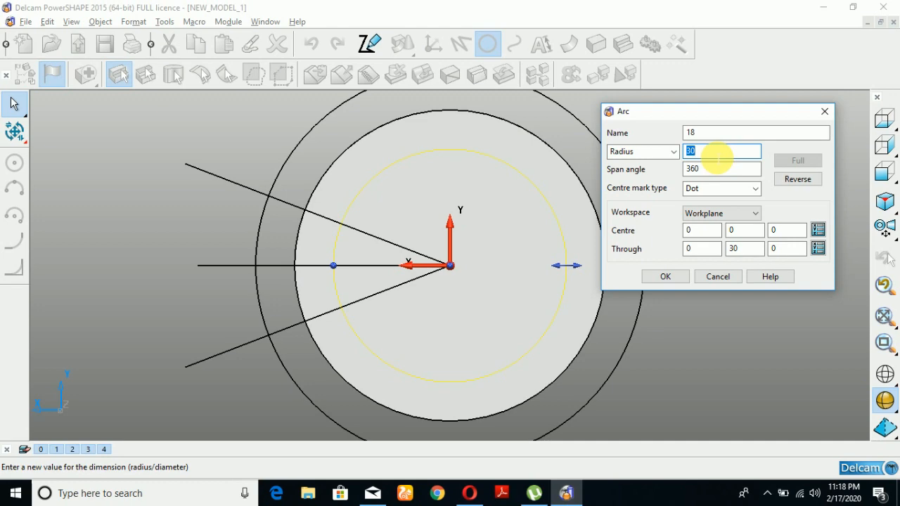
pyautogui.click(665, 276)
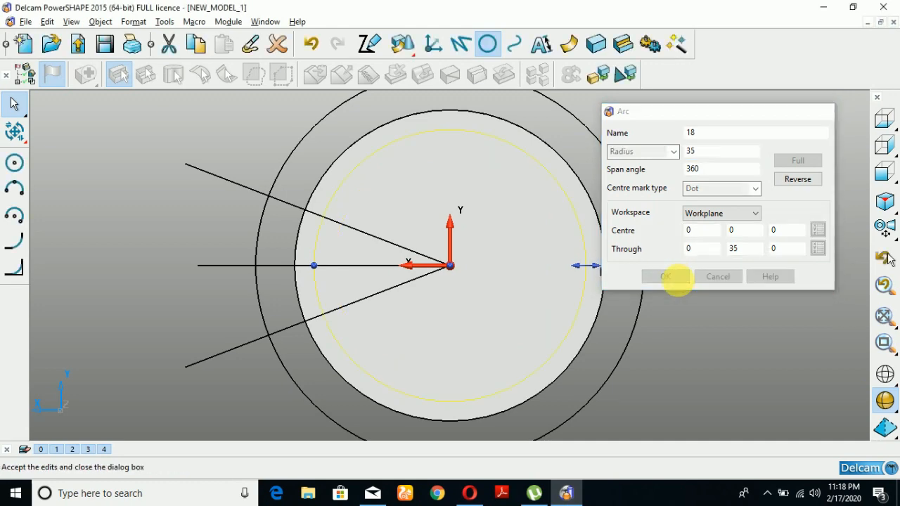
pyautogui.rightClick(755, 158)
pyautogui.click(695, 195)
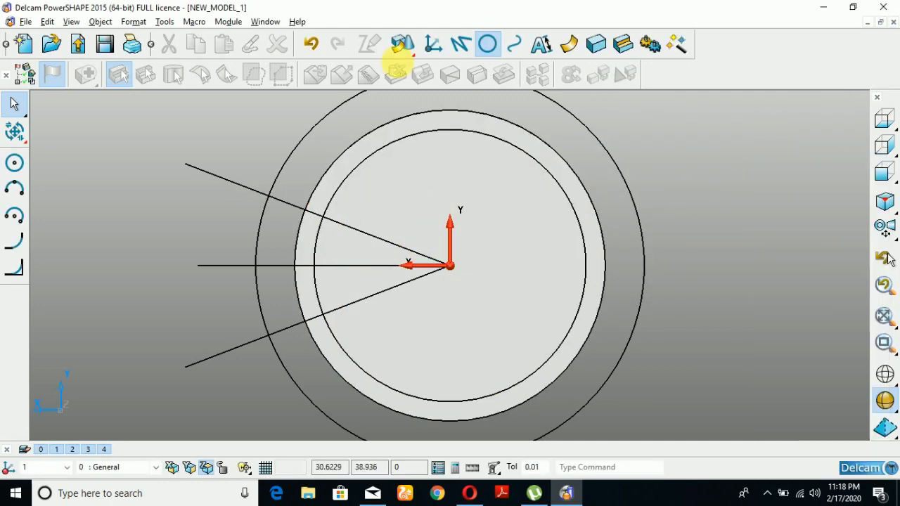
# - Trim away the inner ends of the lines at the smaller circle and both circles' arcs outside the angled lines
pyautogui.click(14, 131)
pyautogui.click(14, 207)
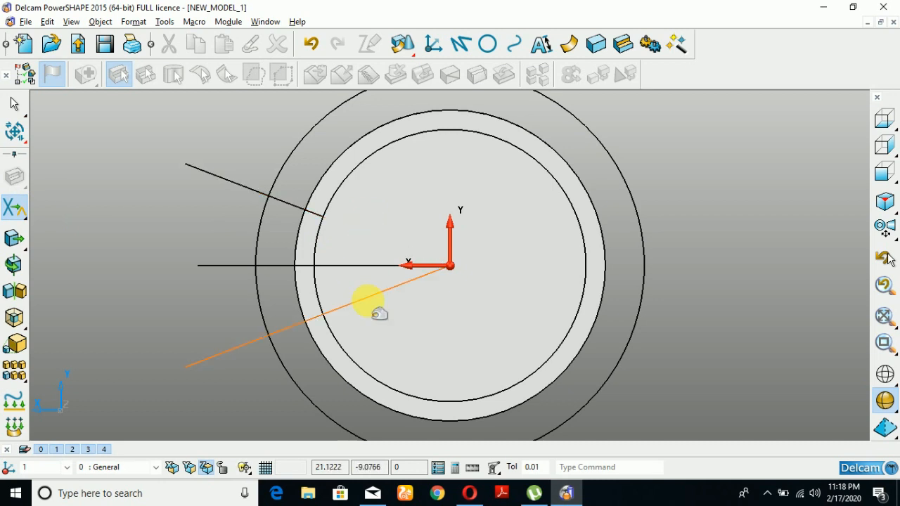
pyautogui.click(270, 350)
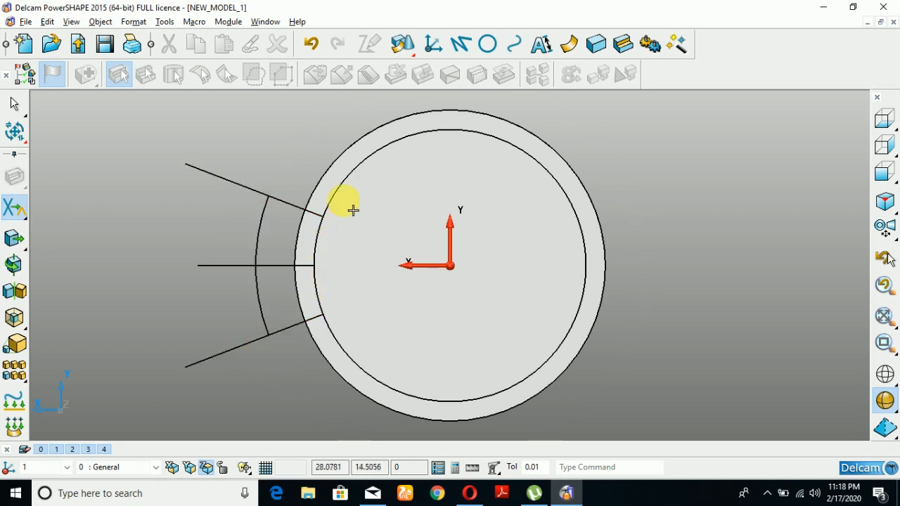
pyautogui.click(352, 180)
# - Remove the rest of the middle line and trim the angled lines at the outer arc to leave a closed ring-sector profile
pyautogui.click(300, 266)
pyautogui.click(230, 266)
pyautogui.click(240, 186)
pyautogui.click(254, 336)
pyautogui.scroll(2, 318, 300)
pyautogui.scroll(-1, 456, 267)
pyautogui.rightClick(724, 163)
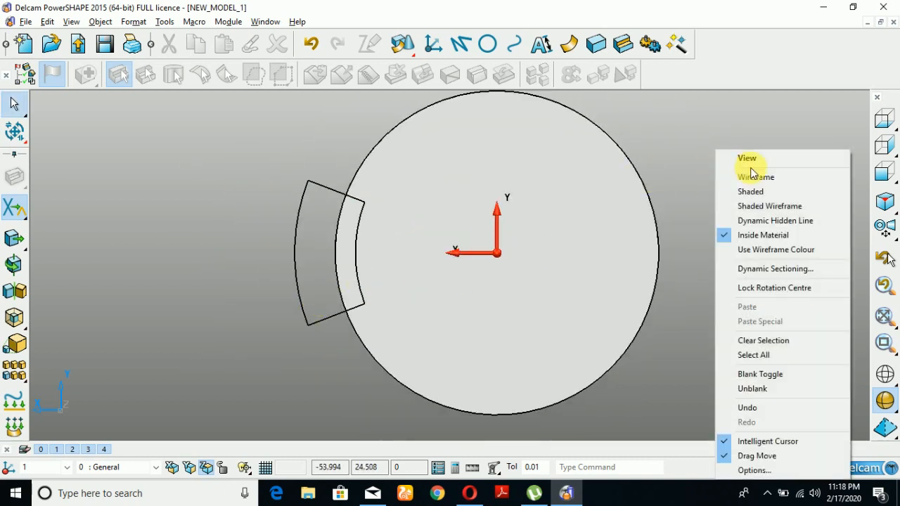
pyautogui.click(757, 160)
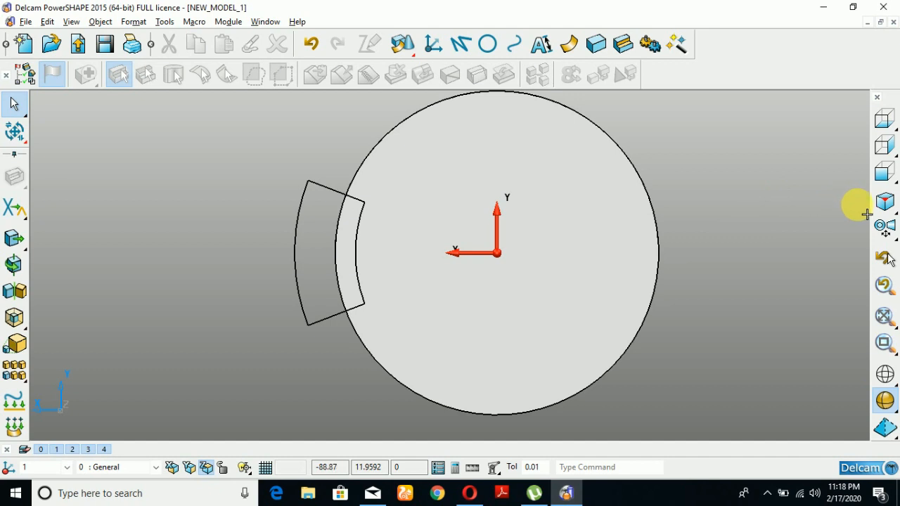
pyautogui.click(884, 202)
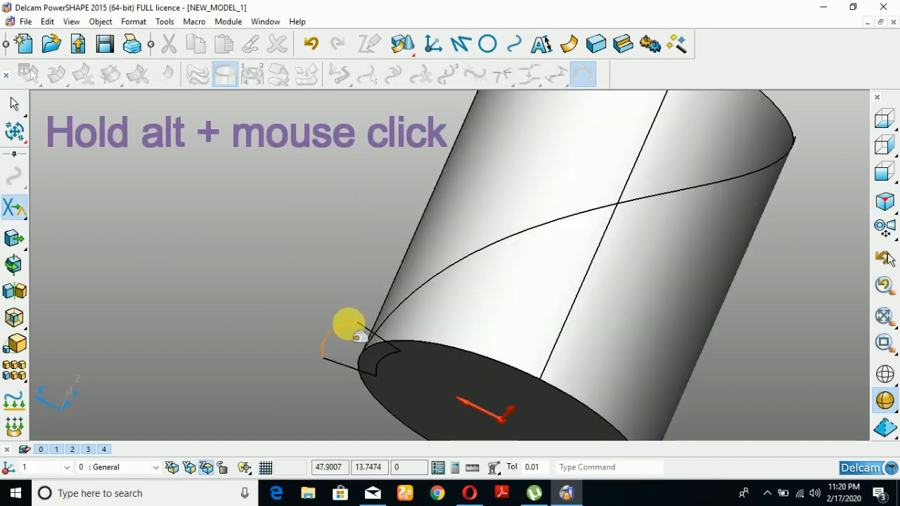
# - Join the ring-sector profile into one closed curve and sweep it along the helix as a drive-curve solid with zero wall thickness
pyautogui.keyDown('alt'); pyautogui.click(353, 328); pyautogui.keyUp('alt')
pyautogui.click(4, 213)
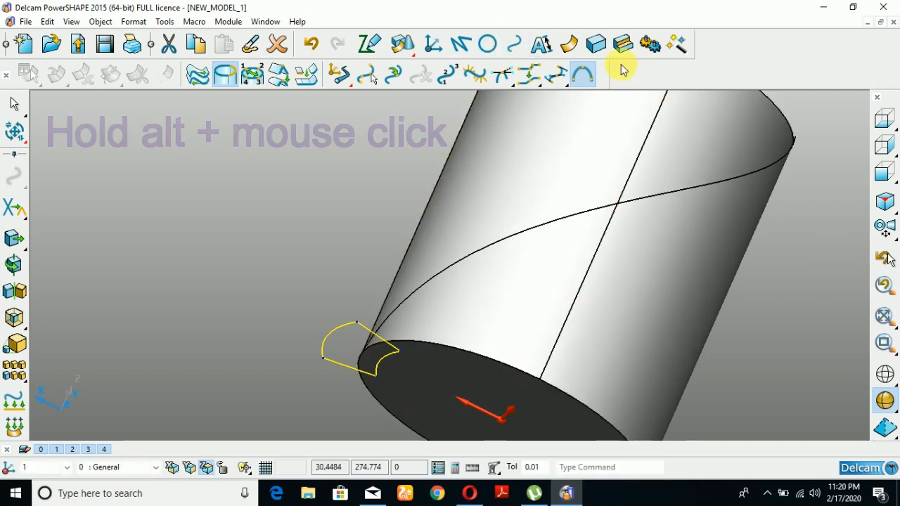
pyautogui.click(16, 294)
pyautogui.click(326, 363)
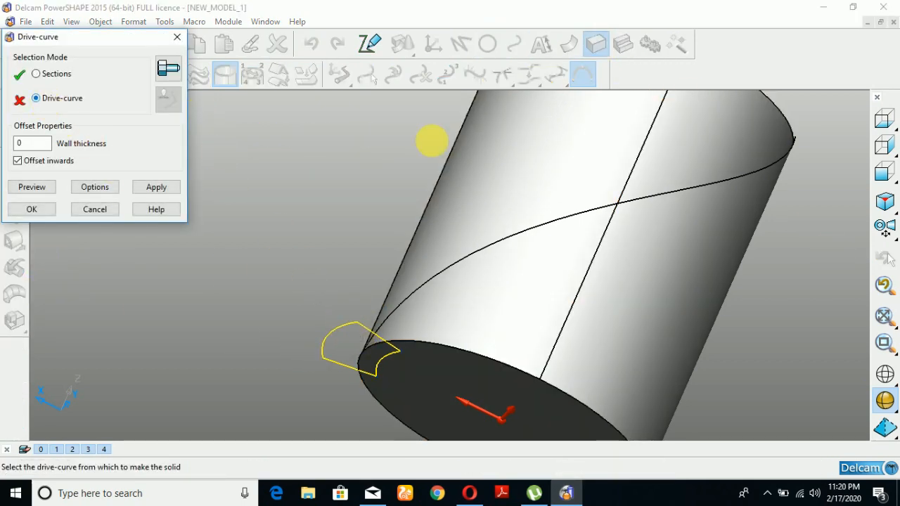
pyautogui.click(545, 244)
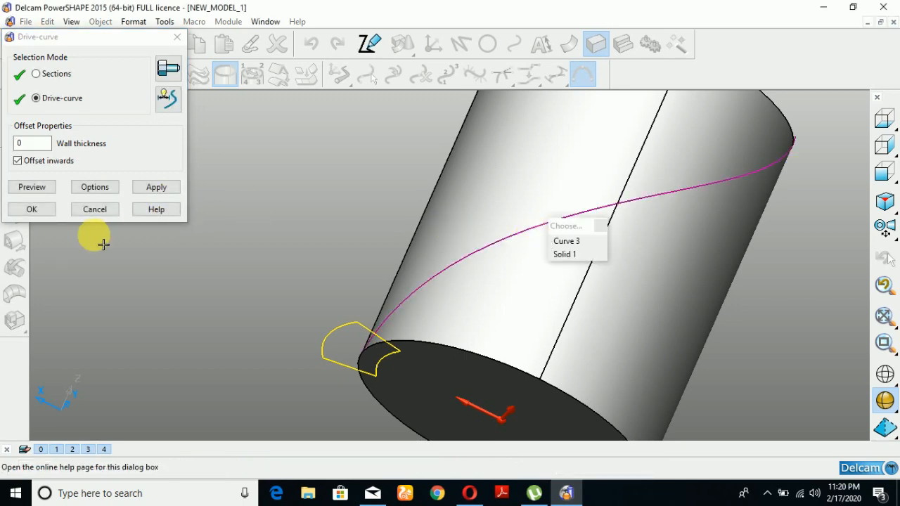
pyautogui.click(41, 209)
# - Subtract the swept helical solid from the cylinder to cut the groove
pyautogui.moveTo(488, 287); pyautogui.dragTo(827, 194, button='middle')
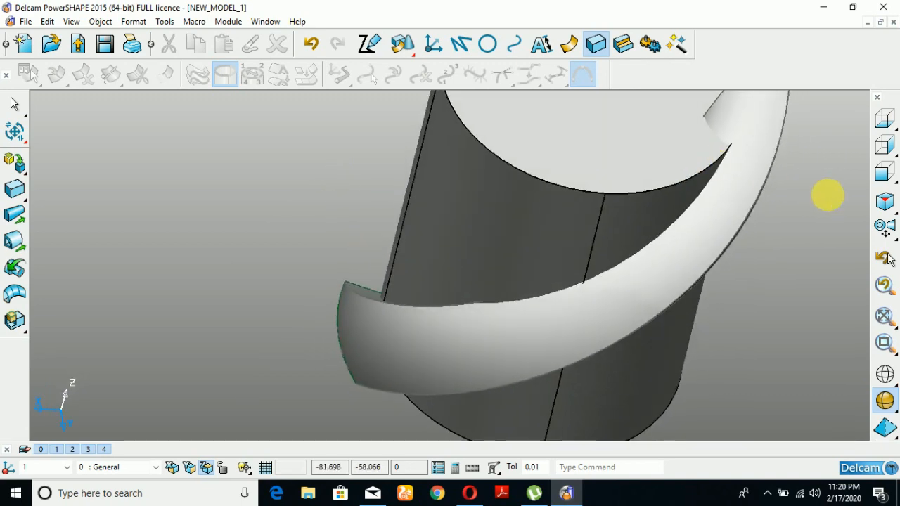
pyautogui.click(884, 202)
pyautogui.moveTo(563, 309); pyautogui.dragTo(747, 315, button='middle')
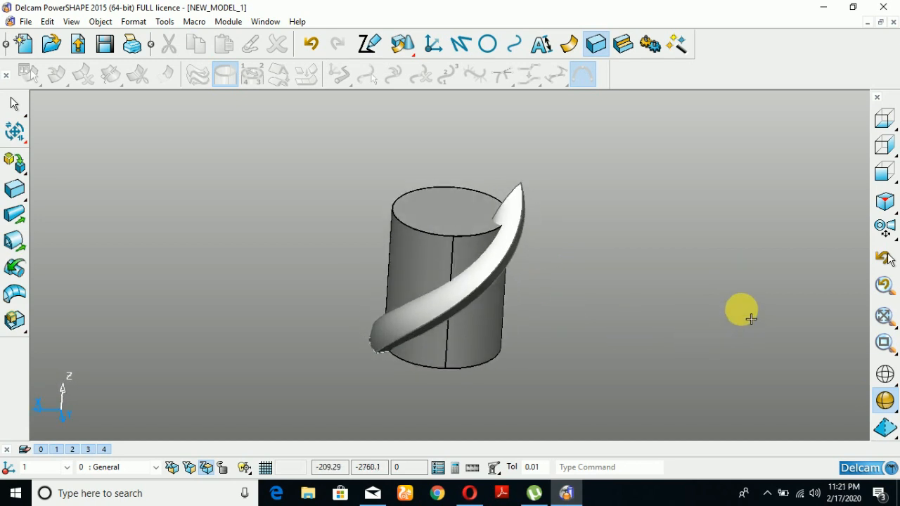
pyautogui.moveTo(349, 163); pyautogui.dragTo(609, 416)
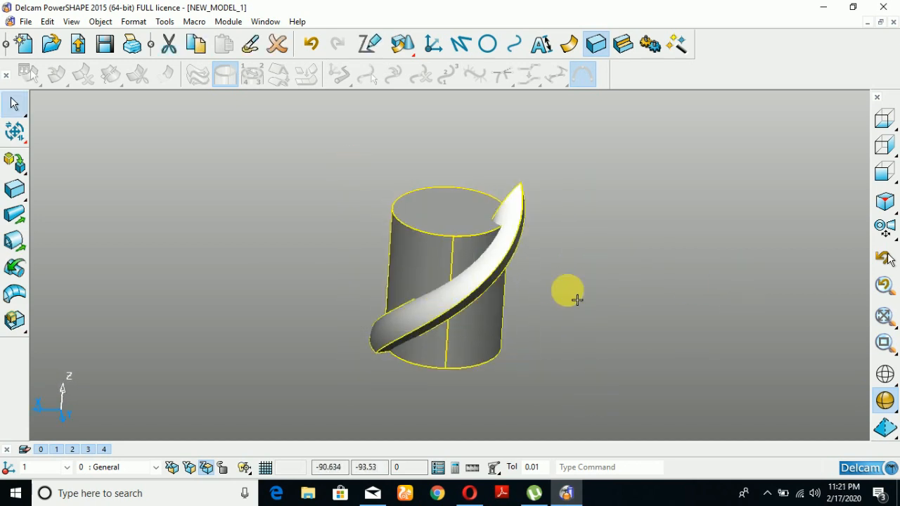
pyautogui.click(618, 45)
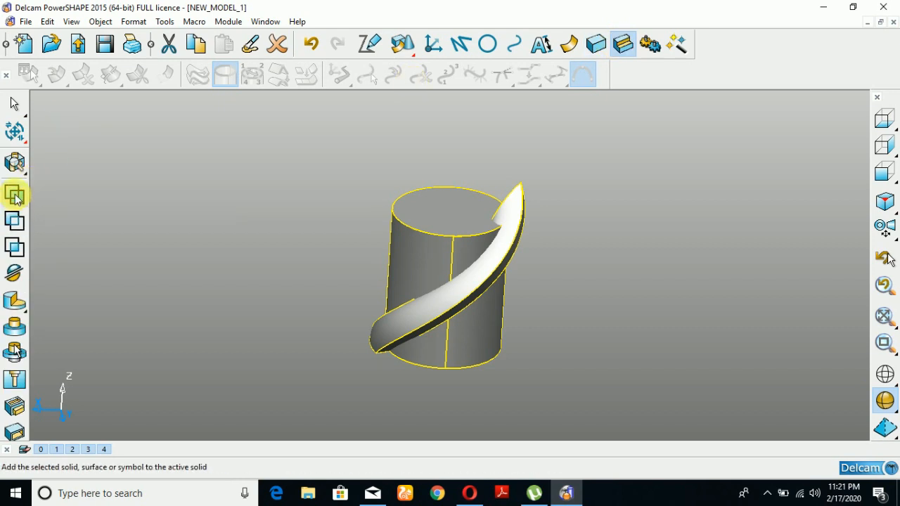
pyautogui.click(15, 221)
pyautogui.moveTo(425, 346); pyautogui.dragTo(321, 331, button='middle')
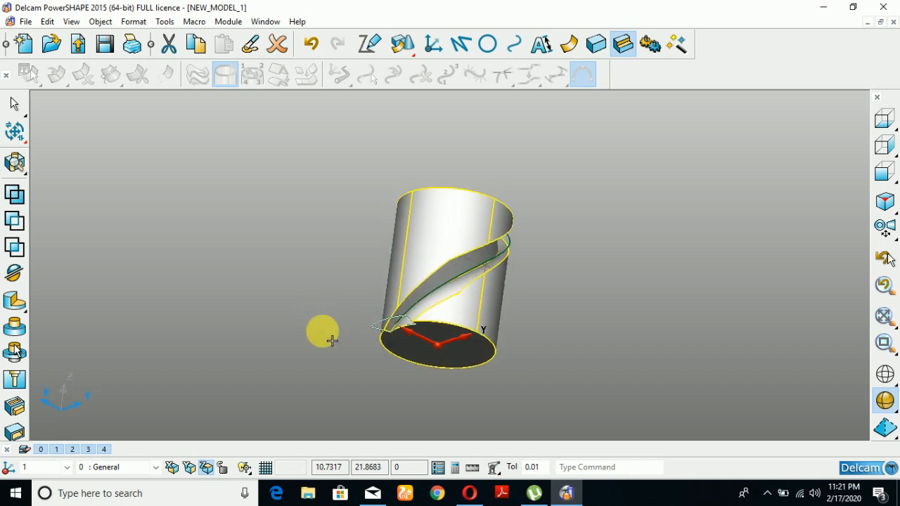
# - Select only the wireframe items and remove the leftover helix and profile curves, keeping the grooved solid
pyautogui.click(561, 291)
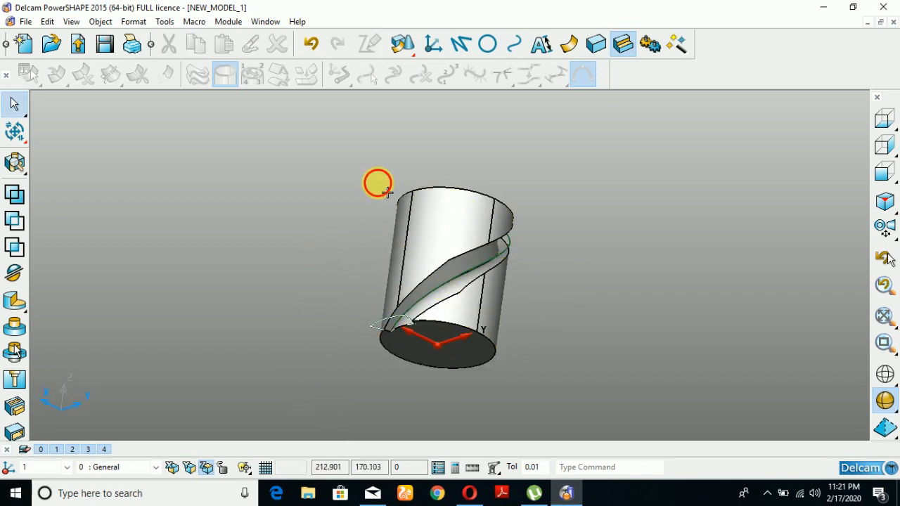
pyautogui.click(474, 373)
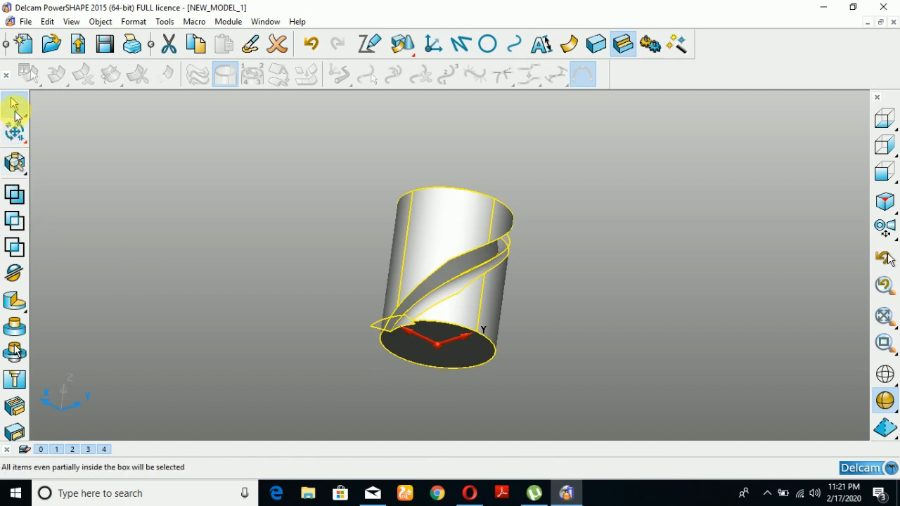
pyautogui.moveTo(14, 105)
pyautogui.click(152, 111)
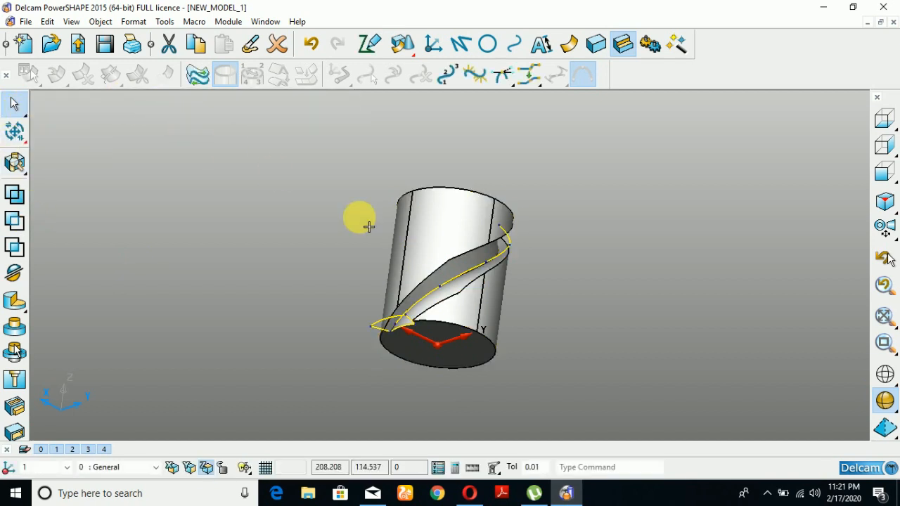
pyautogui.click(535, 296)
pyautogui.moveTo(546, 295); pyautogui.dragTo(492, 272, button='middle')
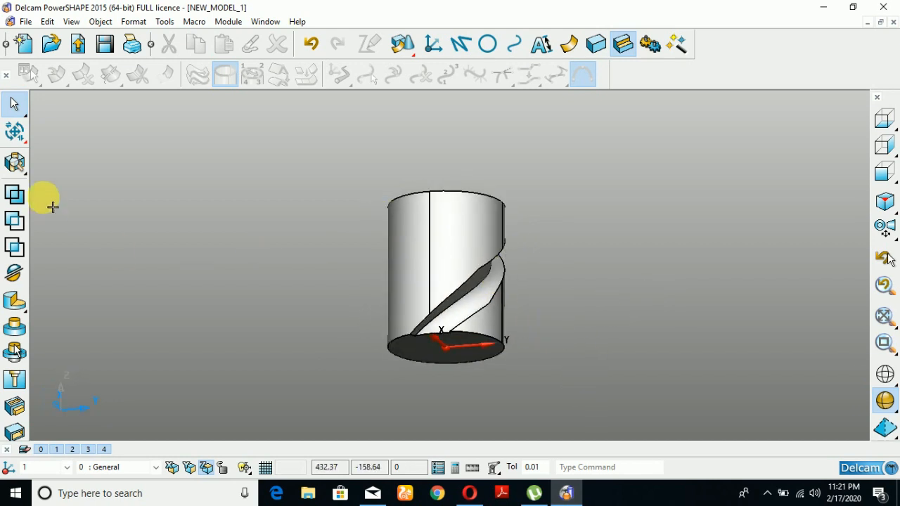
# - Select the cylinder solid, show its feature tree and select the helical groove's subtraction feature
pyautogui.click(12, 104)
pyautogui.click(444, 245)
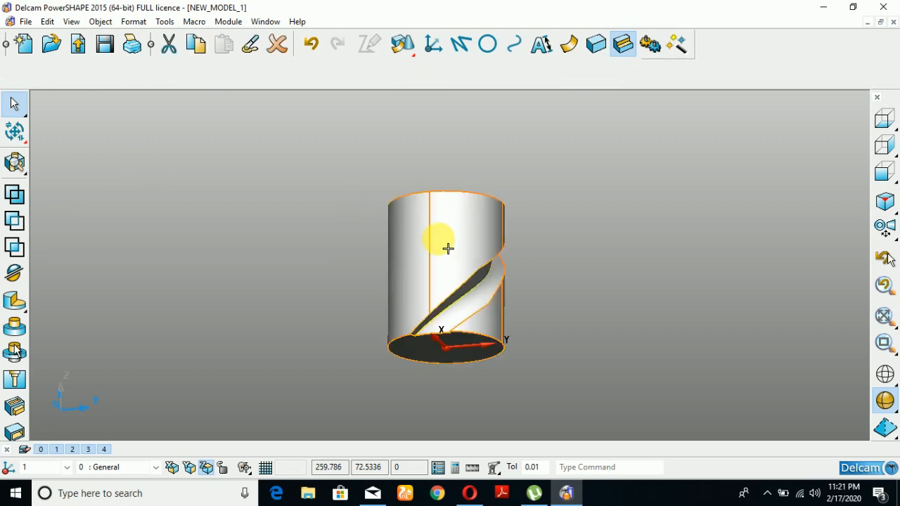
pyautogui.click(23, 79)
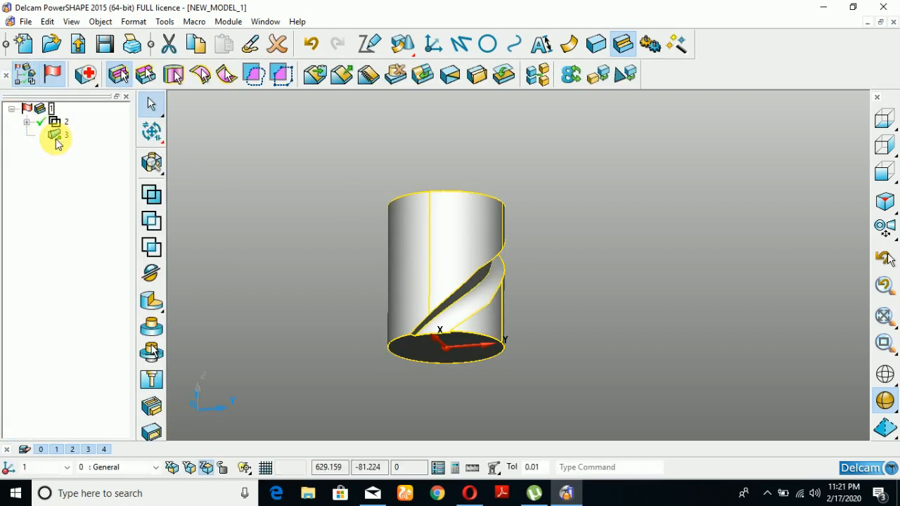
pyautogui.click(58, 138)
pyautogui.click(57, 125)
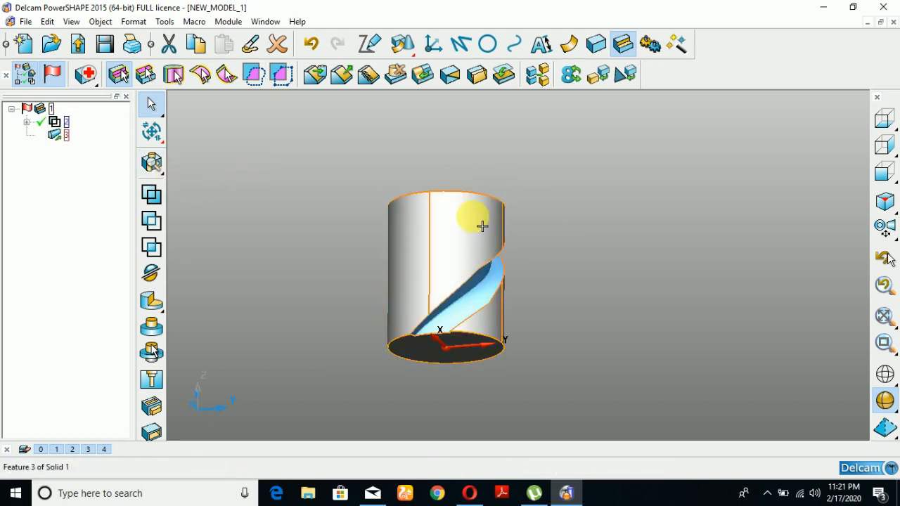
# - Rotate the selected groove feature about the cylinder's axis with 3 copies at an angle of 90 degrees
pyautogui.moveTo(149, 140)
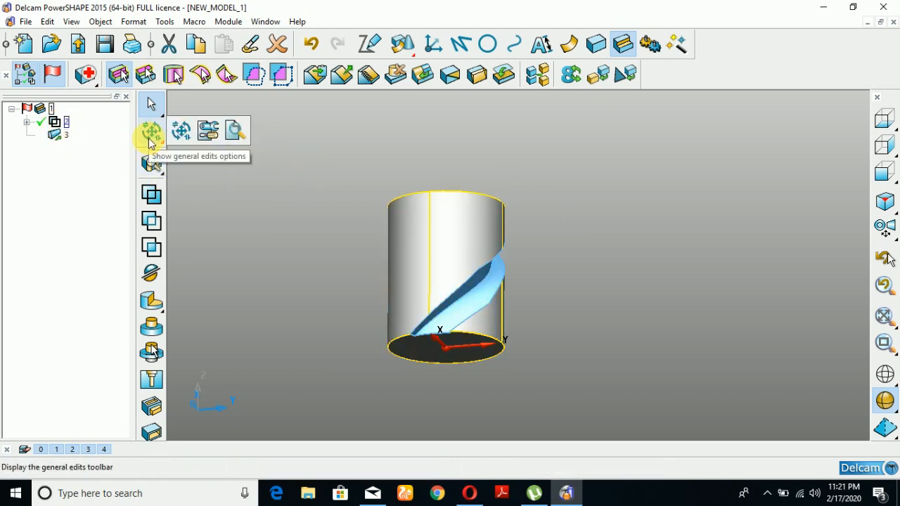
pyautogui.click(149, 140)
pyautogui.moveTo(151, 177)
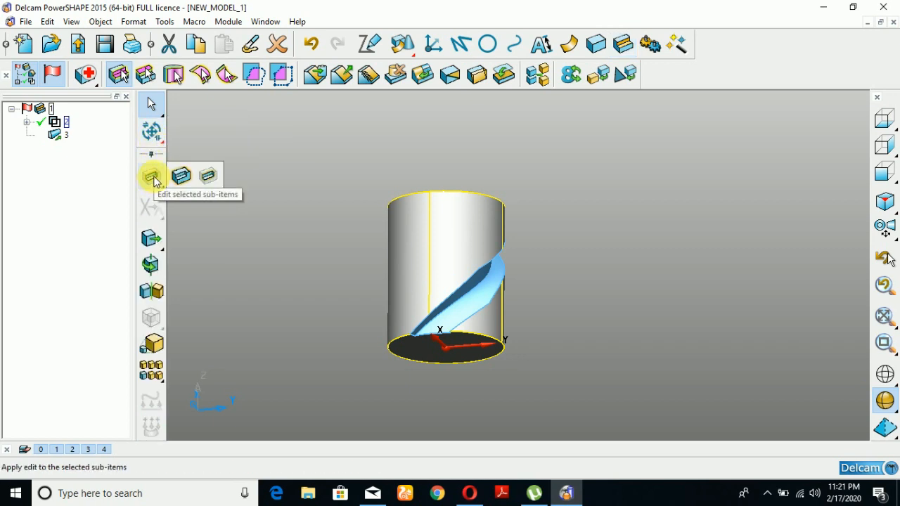
pyautogui.click(148, 264)
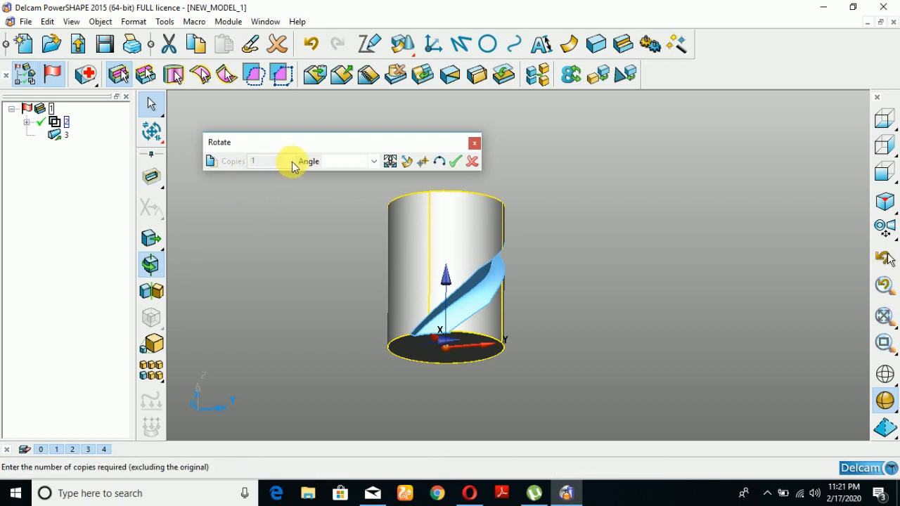
pyautogui.click(211, 161)
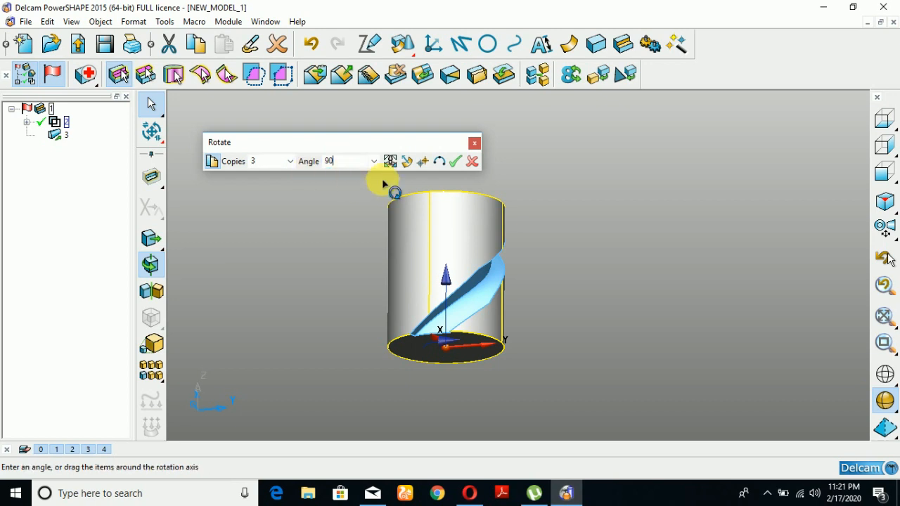
pyautogui.click(455, 161)
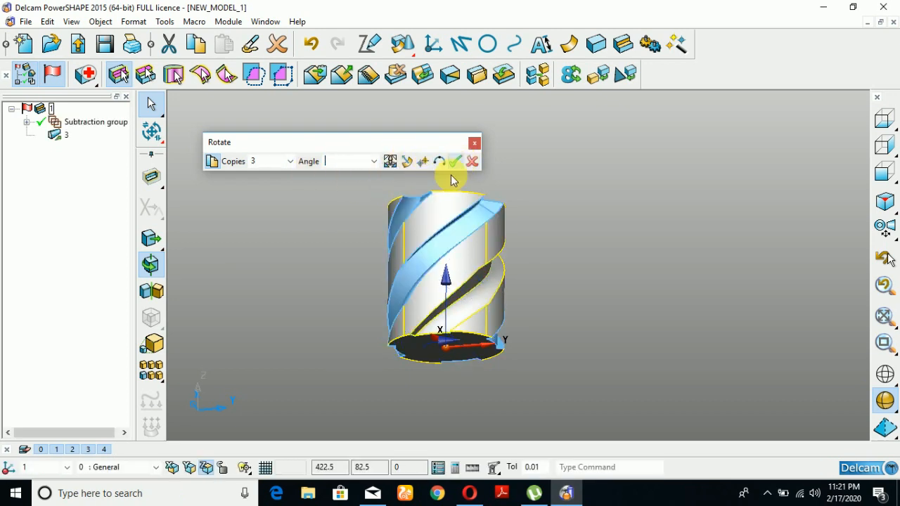
pyautogui.click(473, 158)
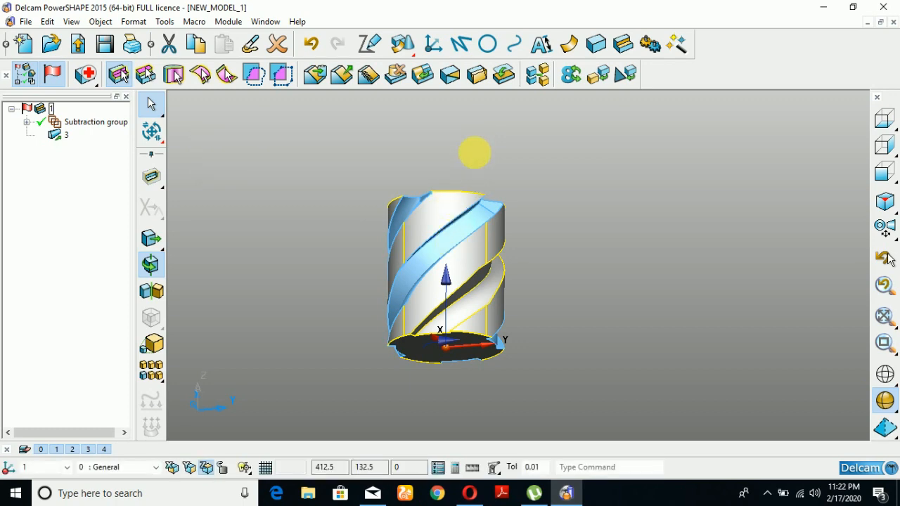
# - Cut a plain hole of diameter 10 and depth 335 down the cylinder's axis, starting at the arc centre of the top face
pyautogui.moveTo(437, 317); pyautogui.dragTo(471, 209, button='middle')
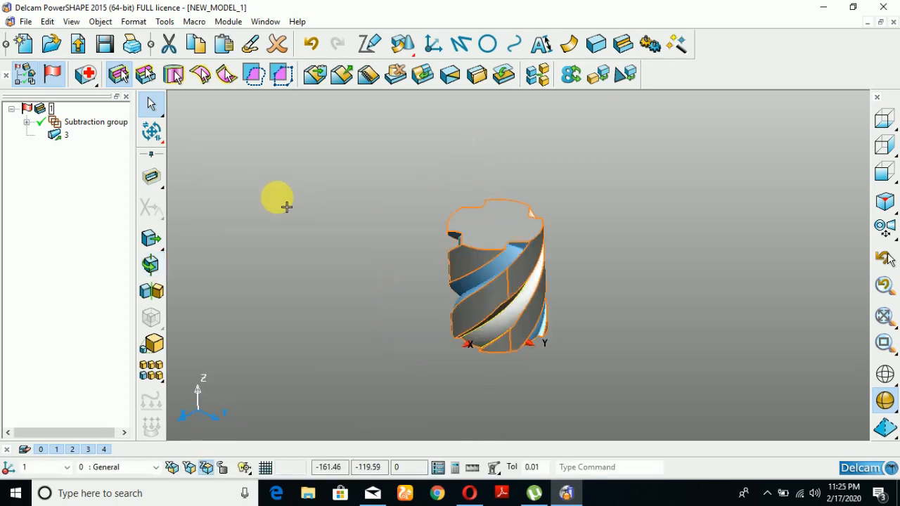
pyautogui.click(285, 206)
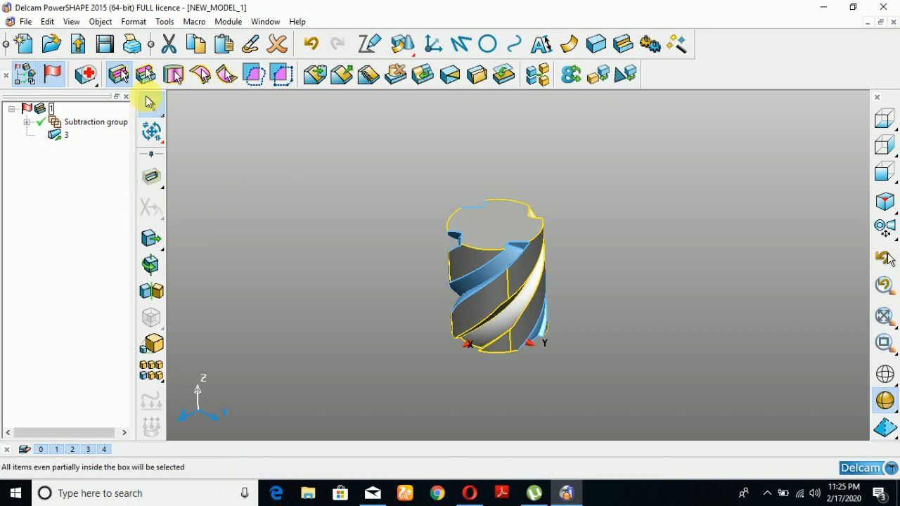
pyautogui.click(152, 131)
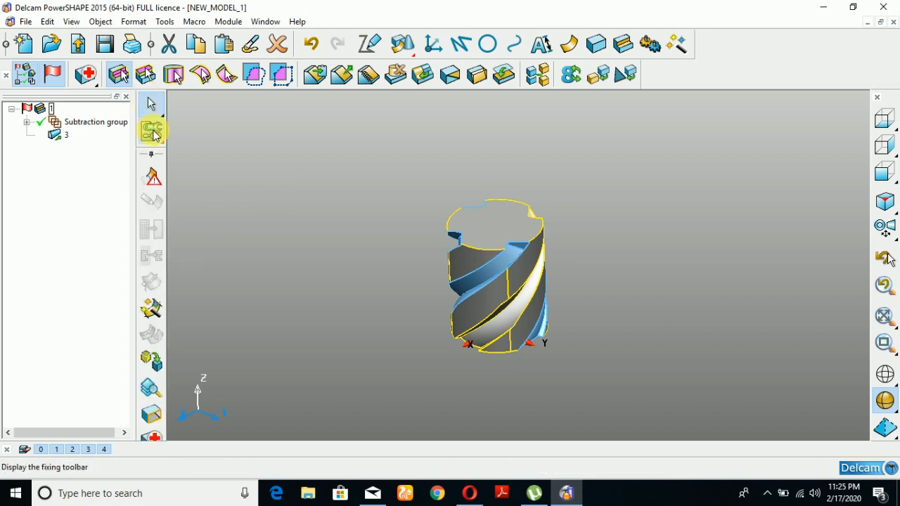
pyautogui.click(617, 51)
pyautogui.click(152, 379)
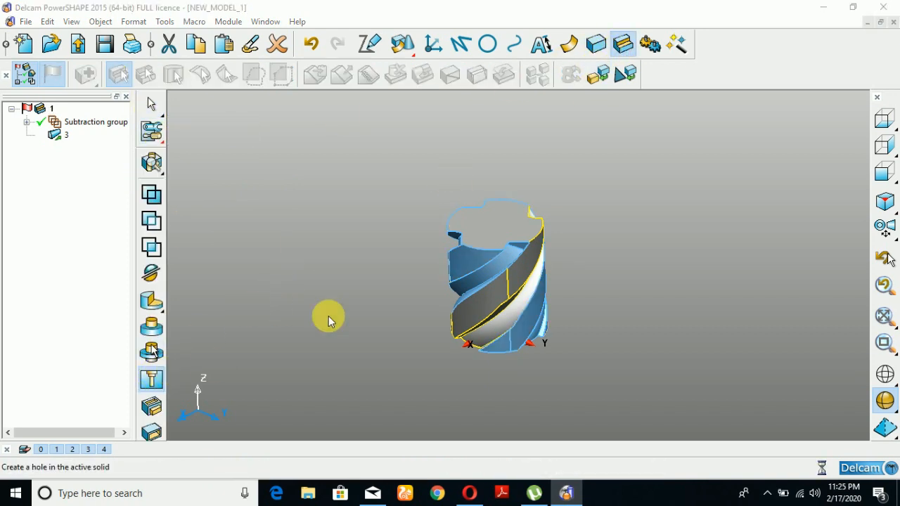
pyautogui.click(492, 211)
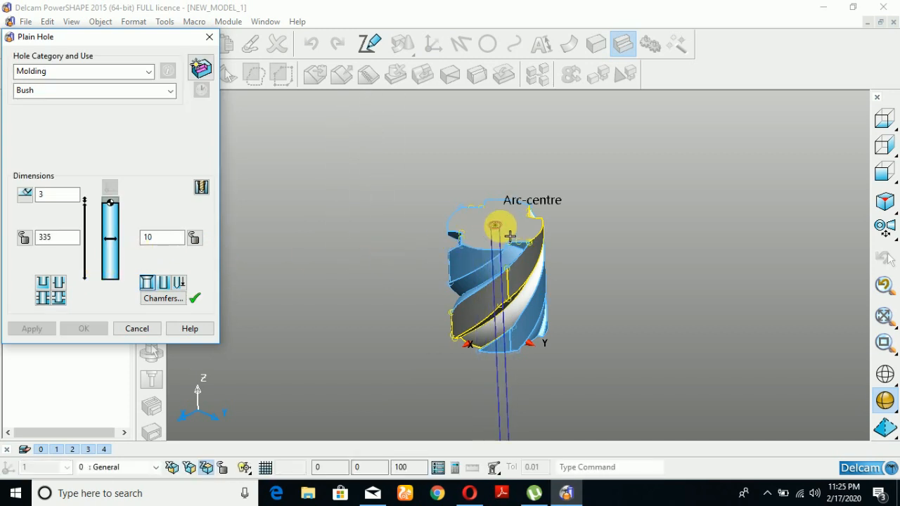
pyautogui.click(509, 234)
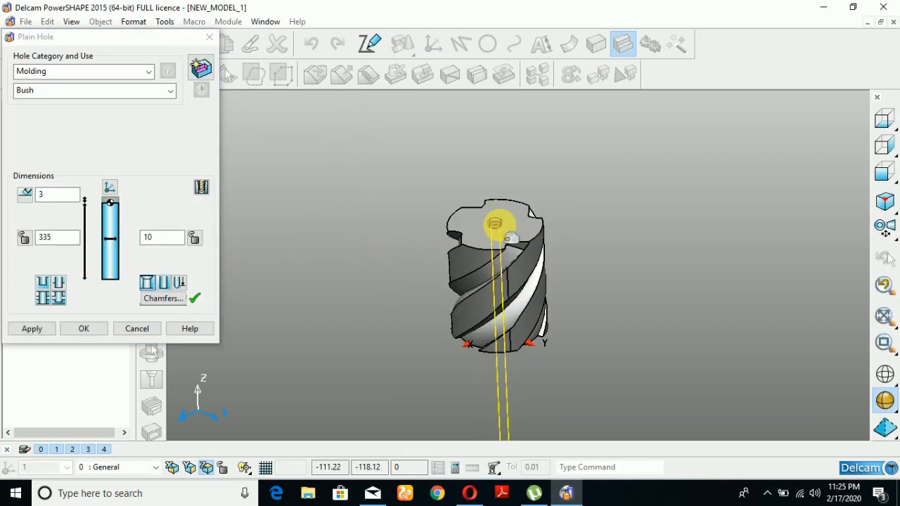
pyautogui.click(35, 328)
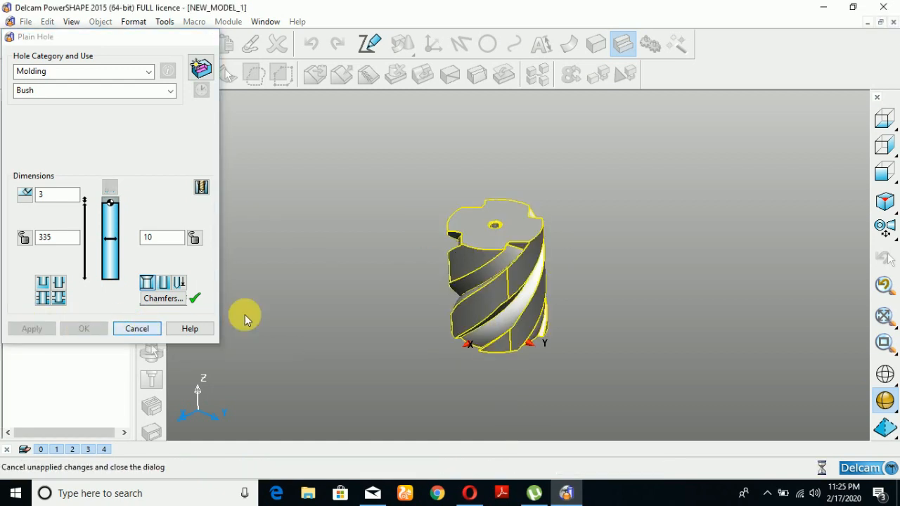
pyautogui.click(134, 329)
# - Display the material editing tools and colour the solid's body red and its helical grooves green
pyautogui.moveTo(630, 266); pyautogui.dragTo(569, 212, button='middle')
pyautogui.moveTo(504, 261); pyautogui.dragTo(542, 335, button='middle')
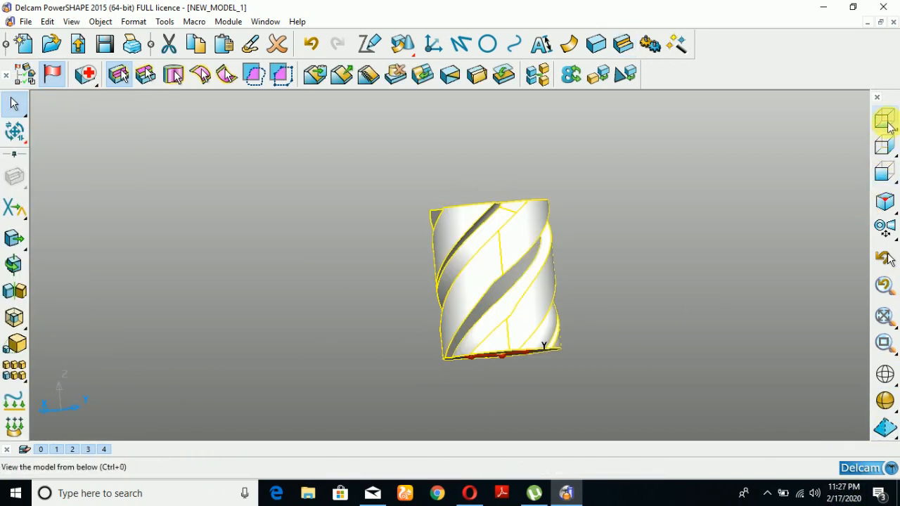
pyautogui.rightClick(891, 104)
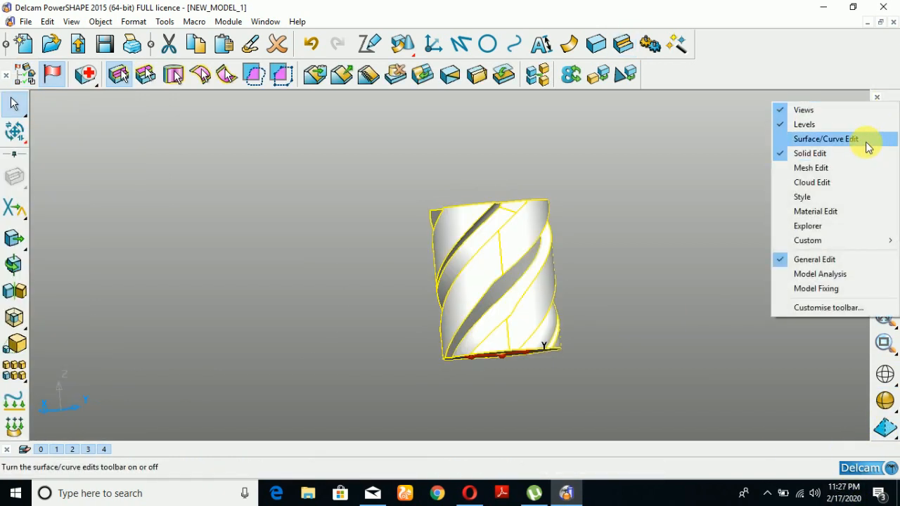
pyautogui.click(843, 211)
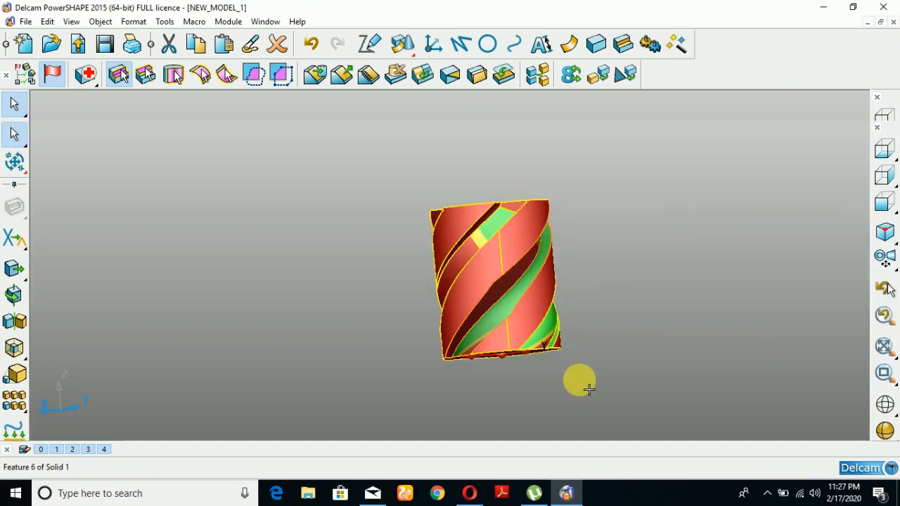
pyautogui.moveTo(588, 390); pyautogui.dragTo(608, 396, button='middle')
pyautogui.moveTo(597, 262); pyautogui.dragTo(714, 270, button='middle')
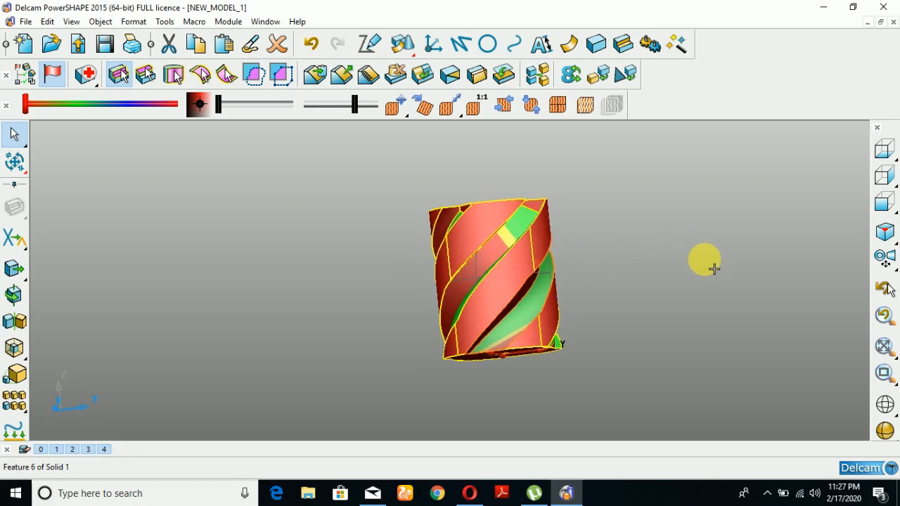